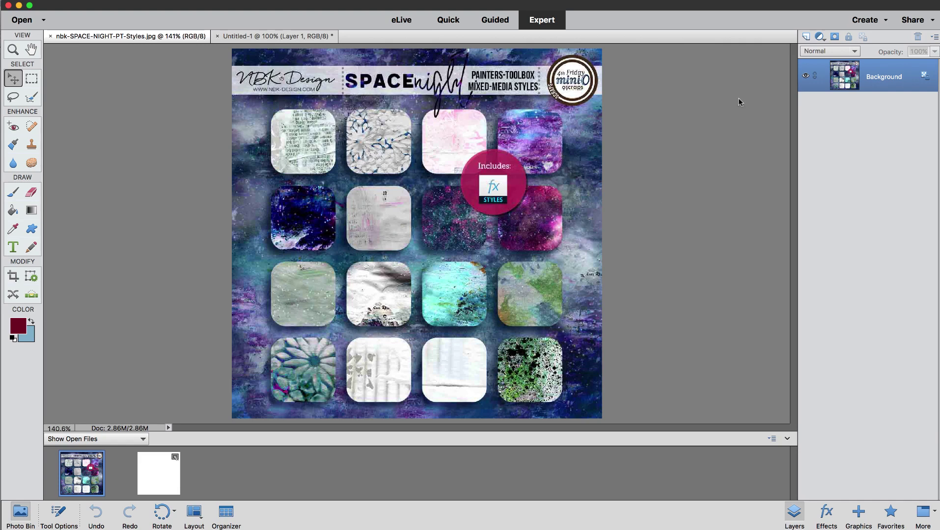
# Start loading a new style set from the Effects > Styles panel menu
pyautogui.click(833, 514)
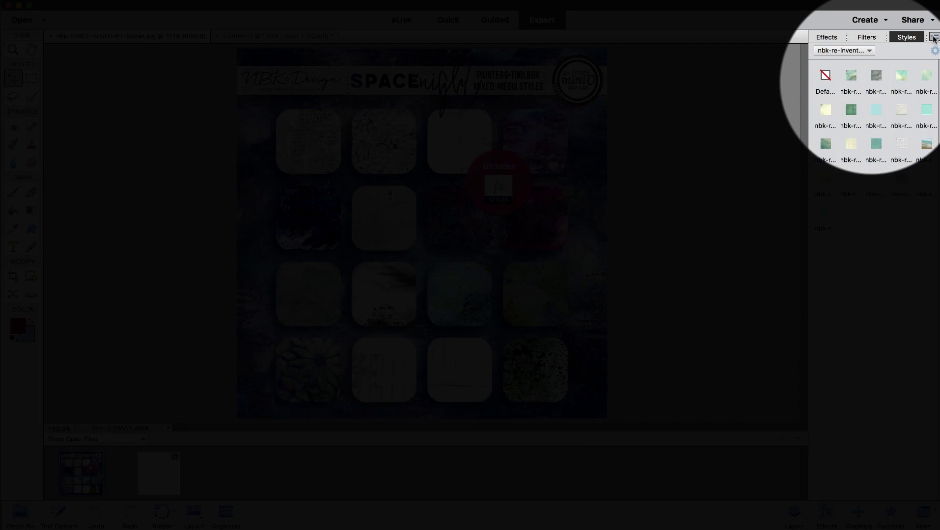
pyautogui.click(934, 38)
pyautogui.click(934, 38)
pyautogui.click(934, 38)
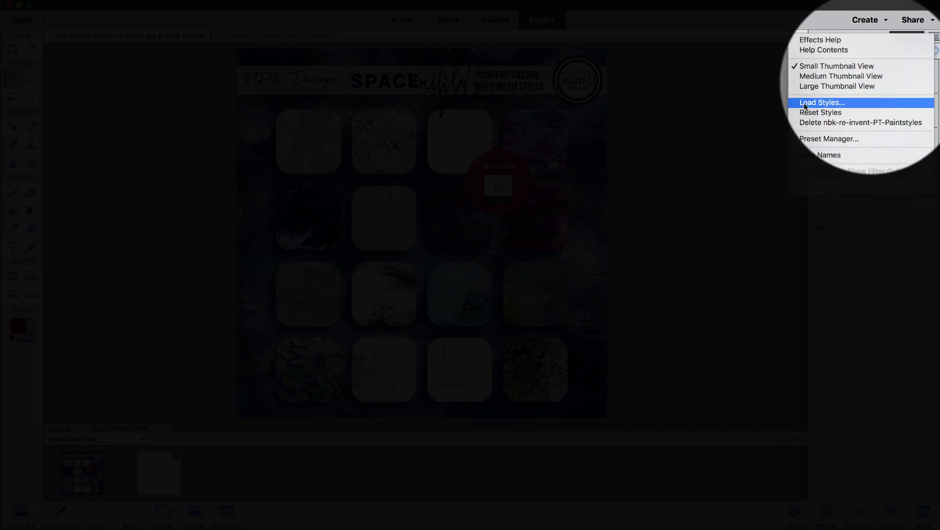
pyautogui.click(817, 104)
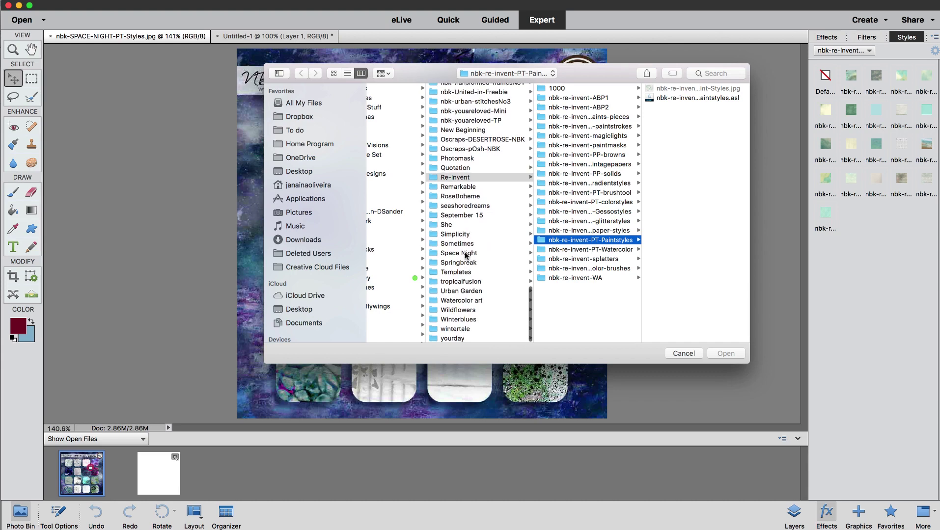
# Browse to Space Night > MixedMedia and select nbk-SPACE-NIGHT-PT-Styles-MixedMedia.asl
pyautogui.click(465, 253)
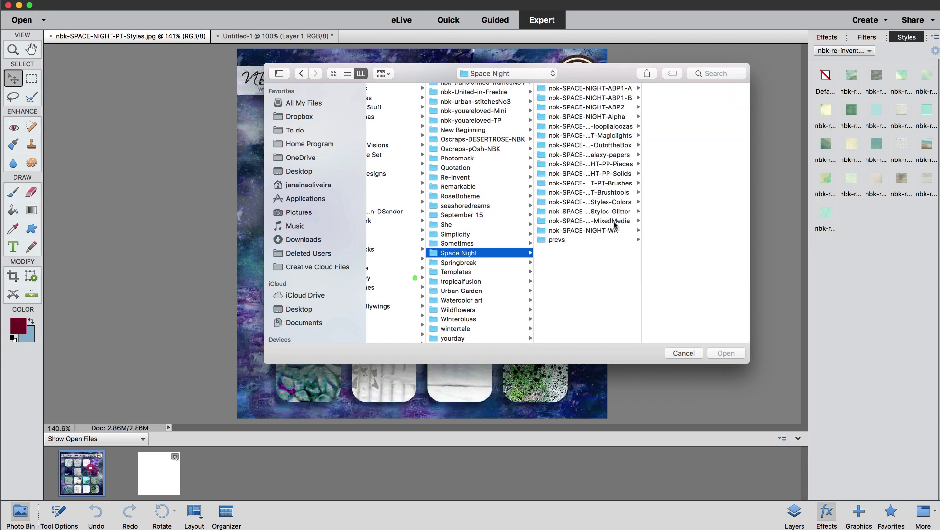
pyautogui.moveTo(641, 242); pyautogui.dragTo(698, 243)
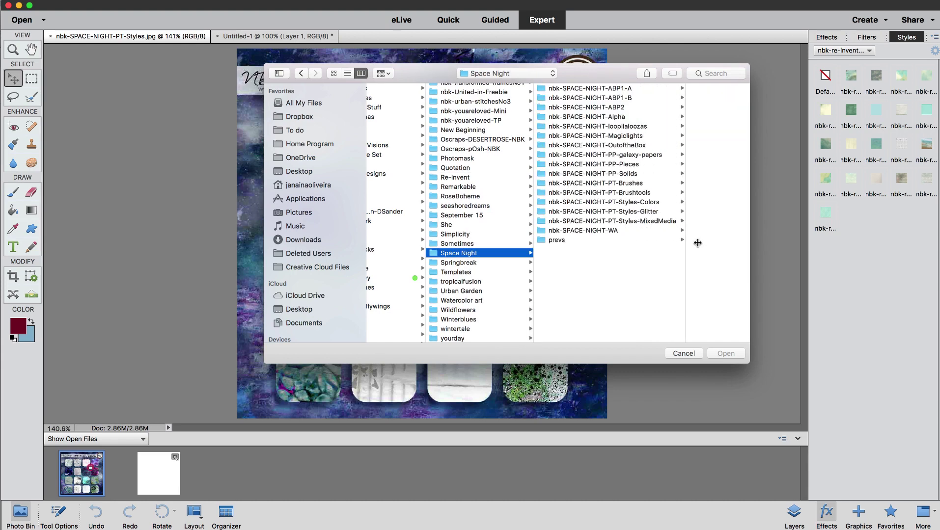
pyautogui.click(645, 222)
pyautogui.click(673, 98)
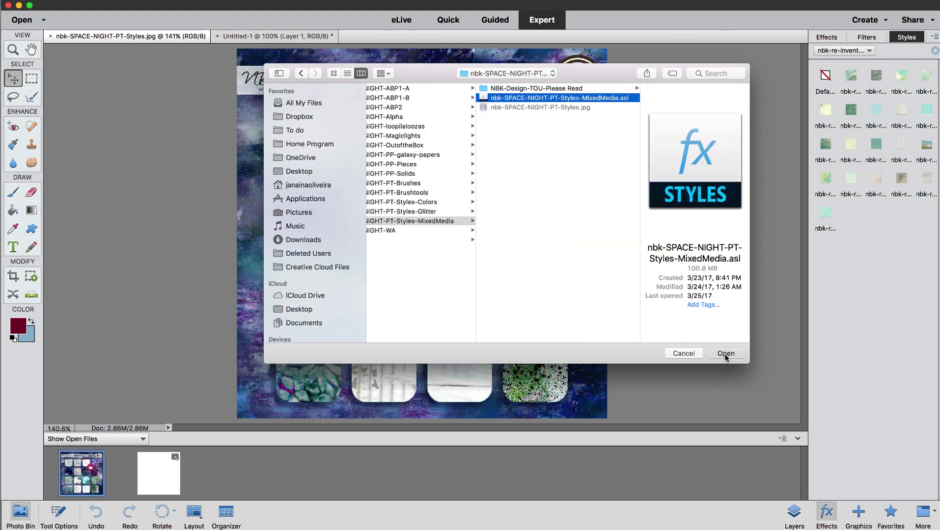
# Load the Space Night MixedMedia styles and display them as medium thumbnails
pyautogui.click(726, 354)
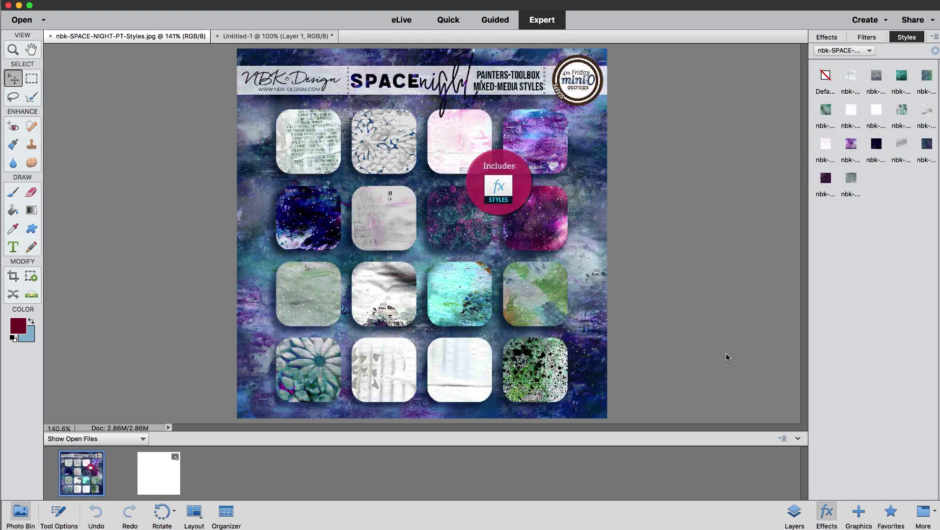
pyautogui.click(869, 51)
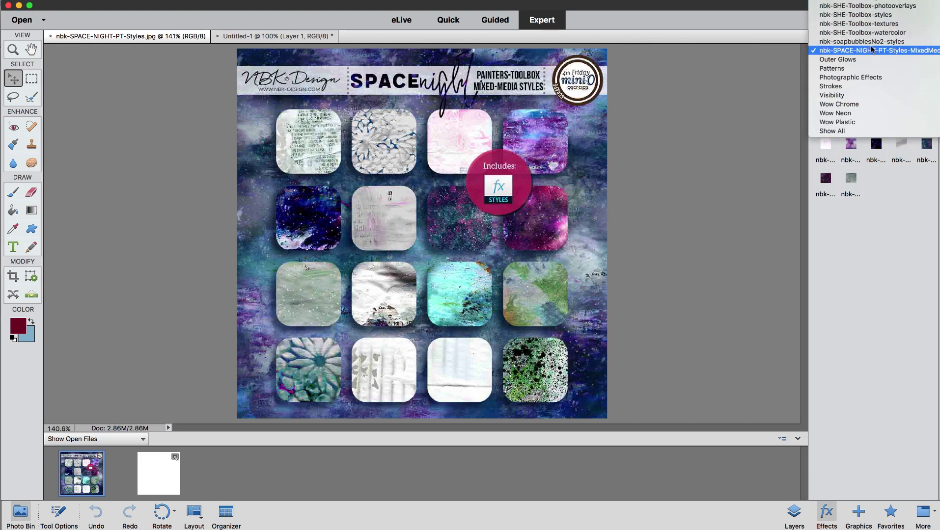
pyautogui.click(872, 51)
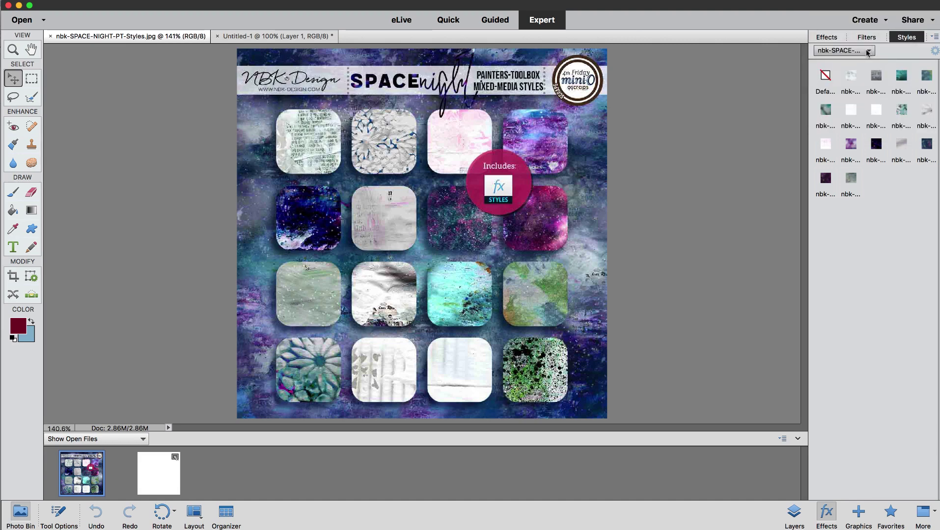
pyautogui.click(868, 51)
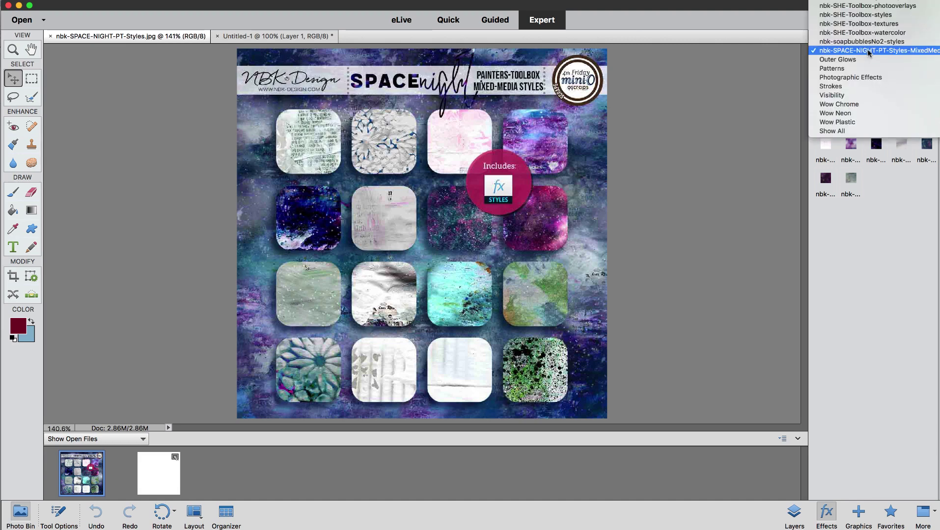
pyautogui.click(864, 51)
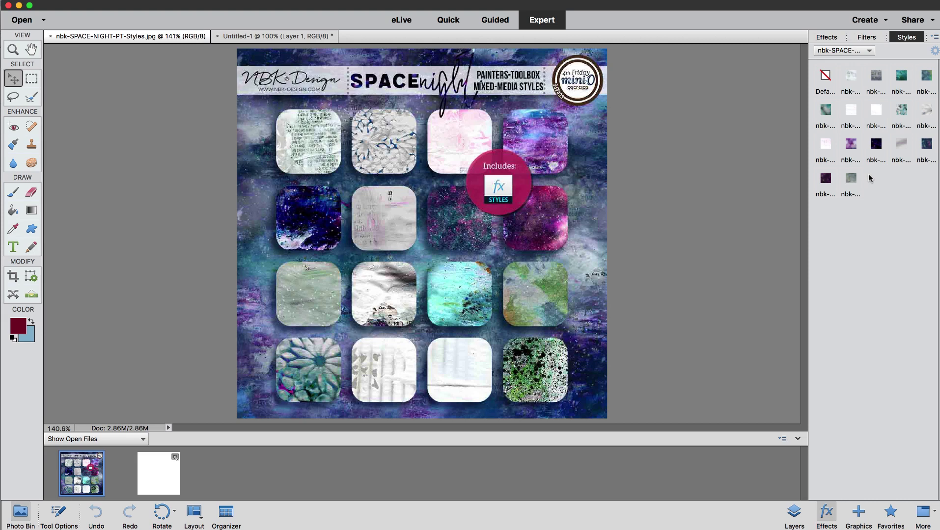
pyautogui.click(932, 37)
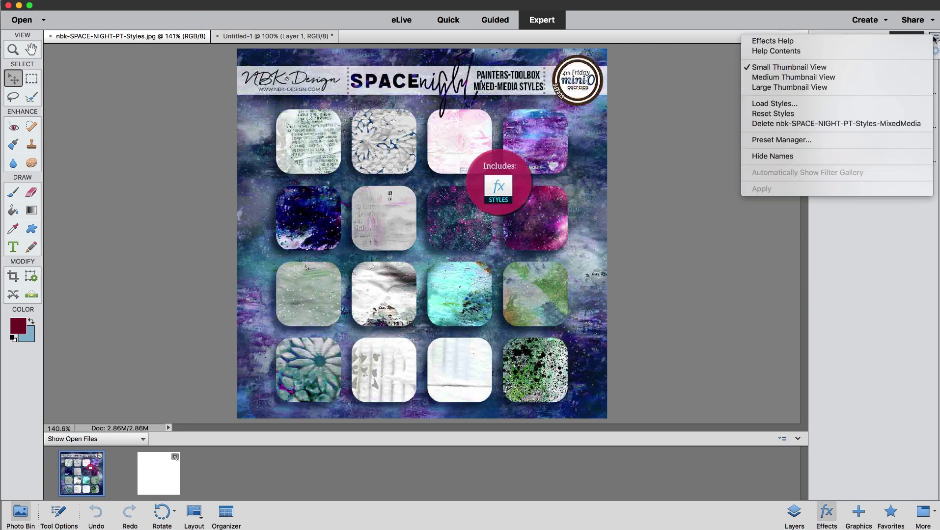
pyautogui.click(863, 78)
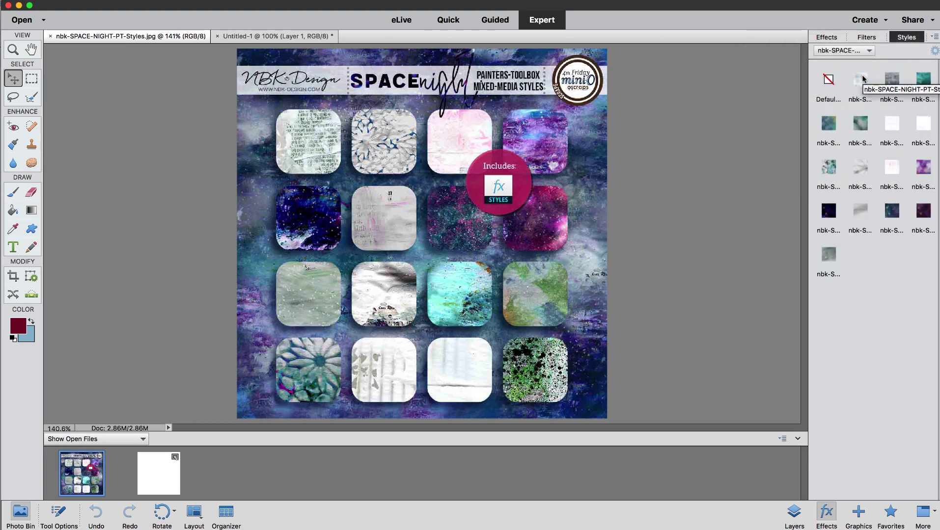
# Switch to Untitled-1, show its layers, and select the regular Brush tool
pyautogui.click(149, 478)
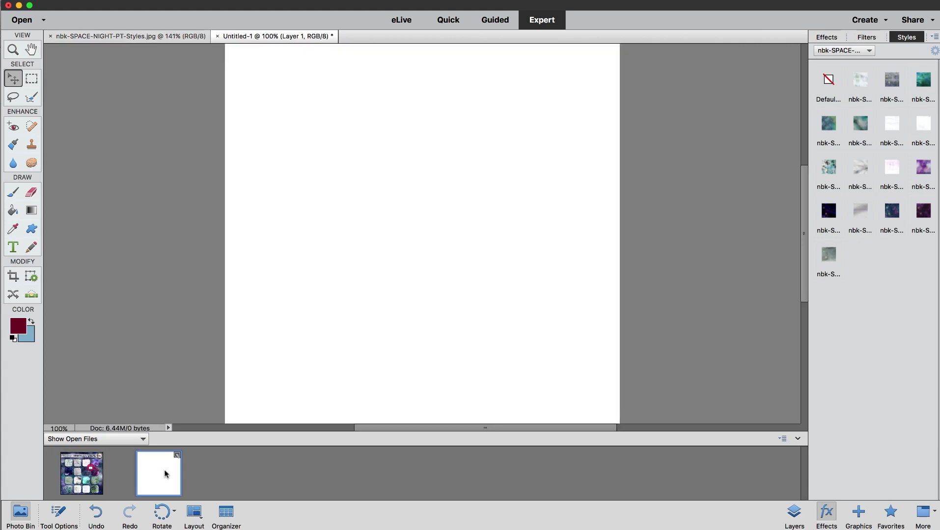
pyautogui.click(794, 513)
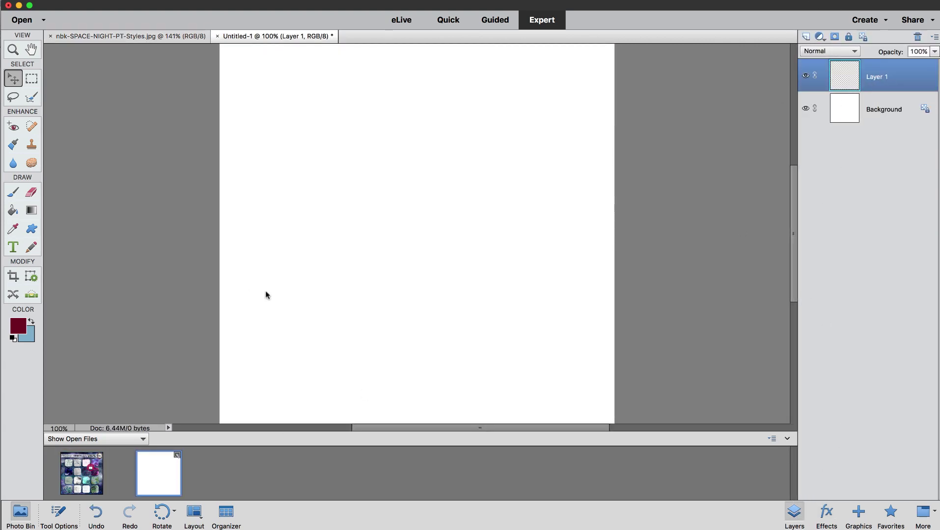
pyautogui.click(13, 145)
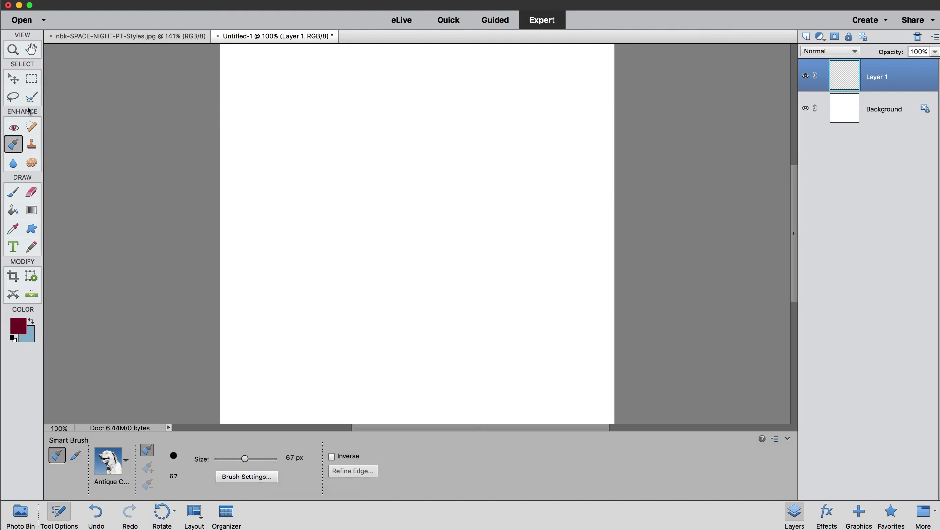
pyautogui.click(8, 196)
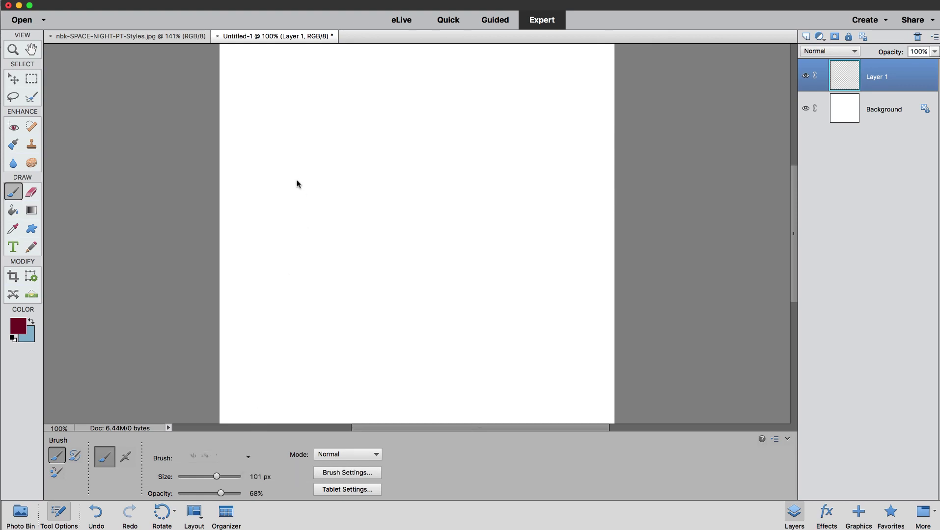
pyautogui.hscroll(-5, 297, 184)
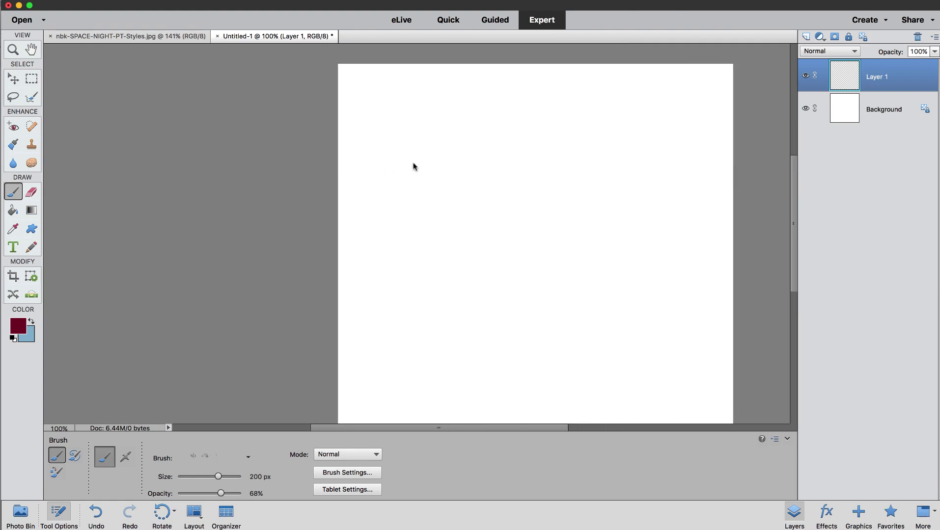
# Reset colours to black and white and paint a rough black blob on Layer 1
pyautogui.moveTo(478, 430); pyautogui.dragTo(517, 427)
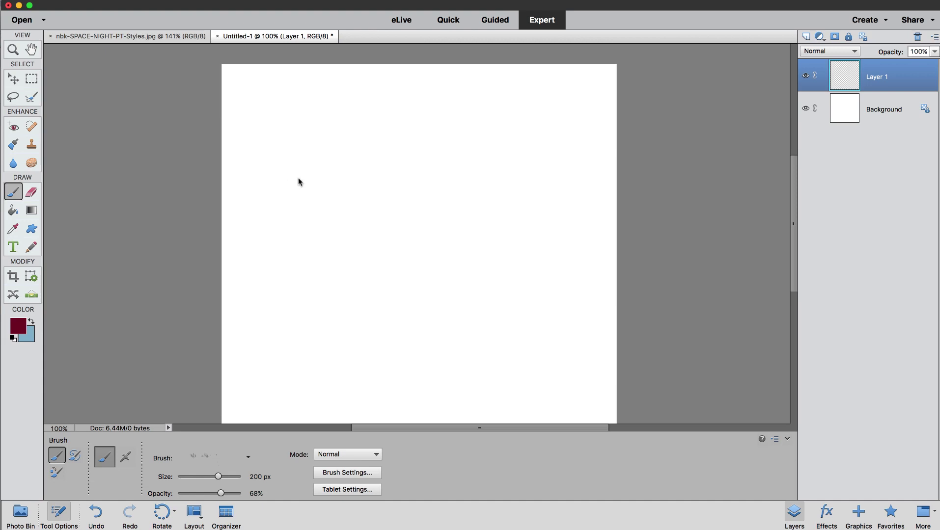
pyautogui.click(12, 339)
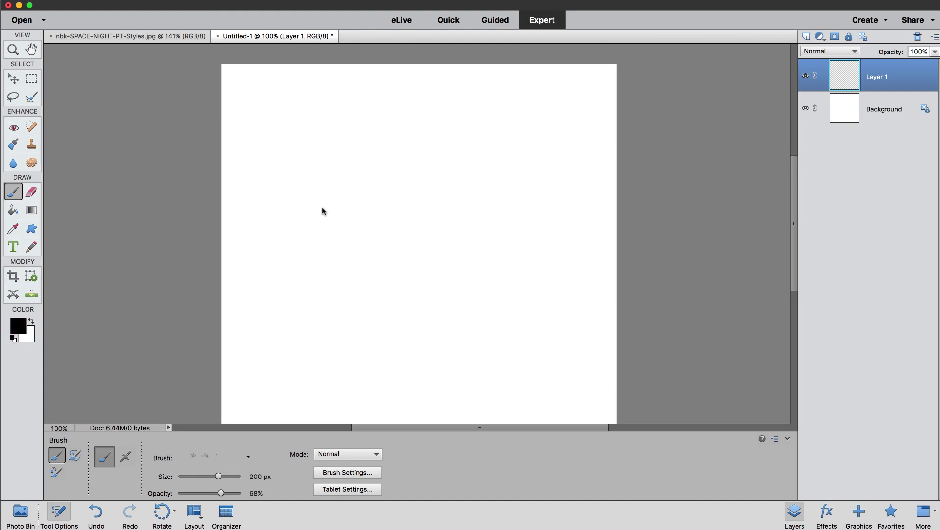
pyautogui.moveTo(346, 195)
pyautogui.mouseDown()
pyautogui.moveTo(313, 240)
pyautogui.moveTo(376, 198)
pyautogui.moveTo(332, 203)
pyautogui.moveTo(324, 177)
pyautogui.moveTo(296, 172)
pyautogui.moveTo(321, 145)
pyautogui.moveTo(296, 182)
pyautogui.moveTo(312, 226)
pyautogui.moveTo(290, 232)
pyautogui.moveTo(295, 183)
pyautogui.moveTo(341, 142)
pyautogui.moveTo(401, 170)
pyautogui.moveTo(398, 194)
pyautogui.moveTo(371, 207)
pyautogui.moveTo(367, 246)
pyautogui.moveTo(297, 267)
pyautogui.moveTo(385, 243)
pyautogui.moveTo(355, 248)
pyautogui.moveTo(347, 262)
pyautogui.moveTo(402, 274)
pyautogui.moveTo(362, 249)
pyautogui.moveTo(315, 241)
pyautogui.moveTo(351, 232)
pyautogui.moveTo(351, 221)
pyautogui.moveTo(297, 217)
pyautogui.moveTo(283, 199)
pyautogui.moveTo(287, 172)
pyautogui.moveTo(329, 149)
pyautogui.moveTo(375, 147)
pyautogui.moveTo(406, 176)
pyautogui.moveTo(321, 194)
pyautogui.moveTo(351, 180)
pyautogui.moveTo(375, 207)
pyautogui.moveTo(362, 245)
pyautogui.moveTo(331, 258)
pyautogui.moveTo(314, 198)
pyautogui.moveTo(332, 160)
pyautogui.moveTo(303, 154)
pyautogui.moveTo(294, 127)
pyautogui.mouseUp()
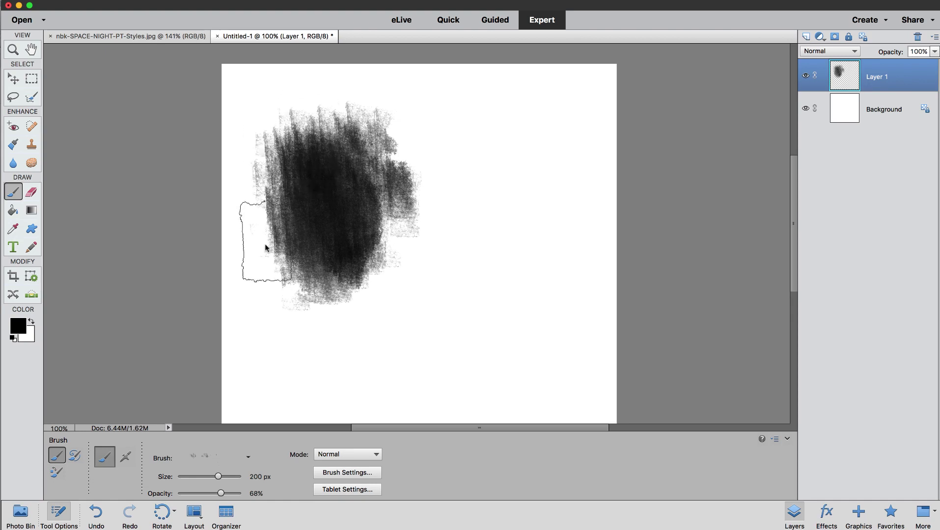
pyautogui.moveTo(266, 248); pyautogui.dragTo(274, 272)
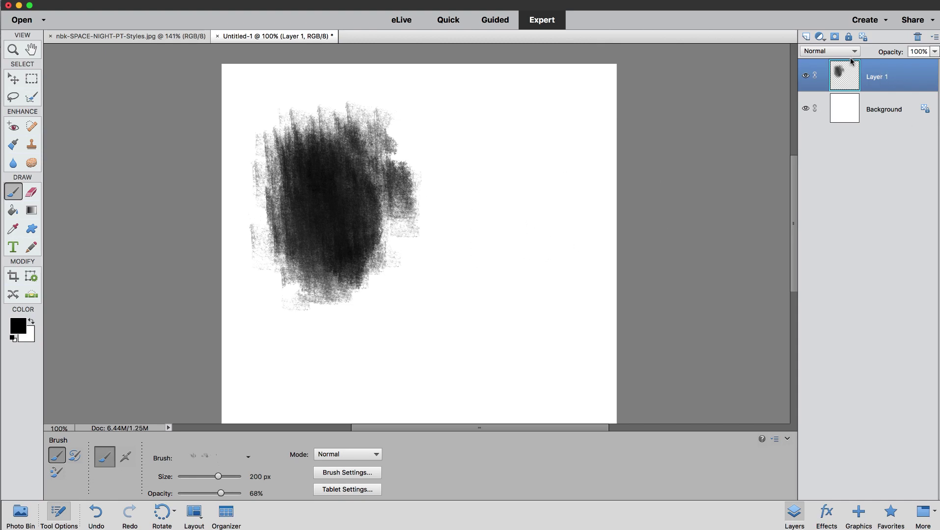
pyautogui.click(827, 518)
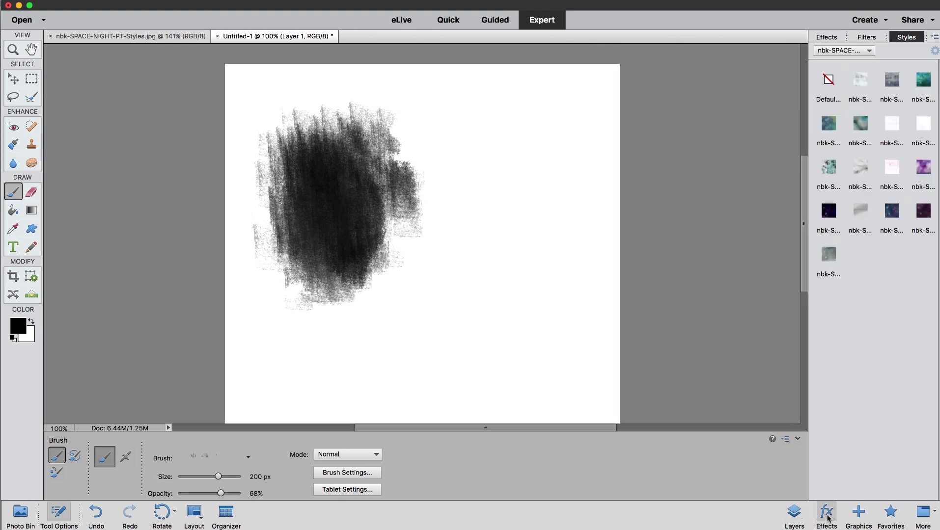
pyautogui.click(794, 516)
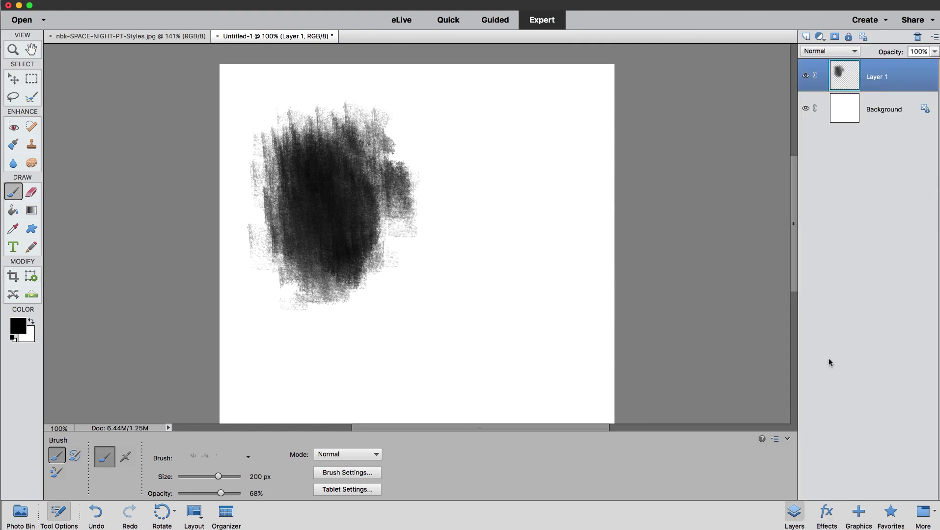
# Apply the first three Space Night styles, ending on turquoise and orange, while painting extra strokes
pyautogui.click(828, 516)
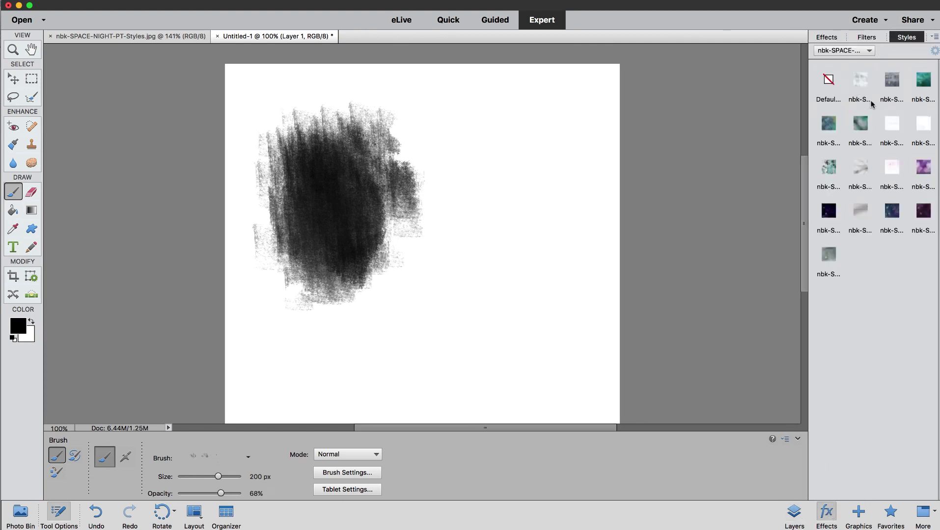
pyautogui.click(859, 85)
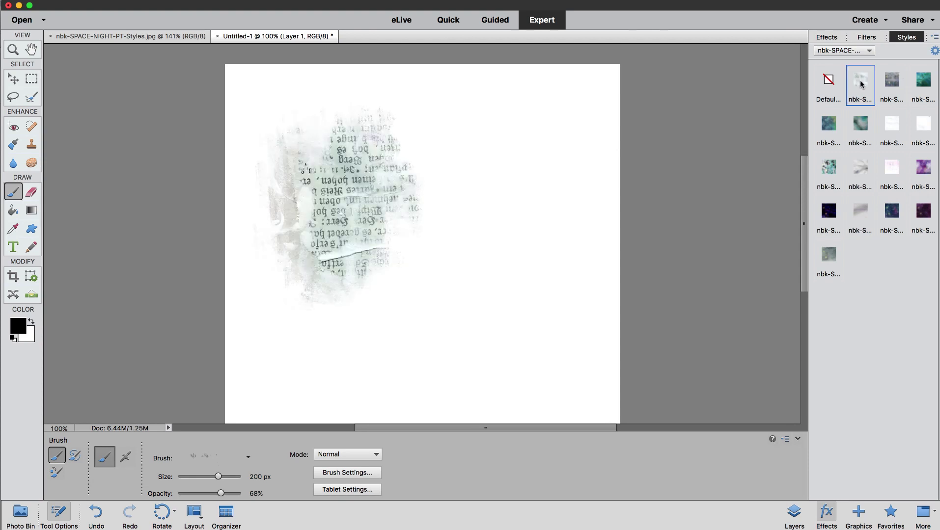
pyautogui.moveTo(392, 234)
pyautogui.mouseDown()
pyautogui.moveTo(475, 215)
pyautogui.moveTo(441, 199)
pyautogui.moveTo(422, 160)
pyautogui.moveTo(390, 156)
pyautogui.moveTo(449, 158)
pyautogui.moveTo(425, 177)
pyautogui.moveTo(434, 181)
pyautogui.moveTo(417, 216)
pyautogui.moveTo(422, 238)
pyautogui.moveTo(428, 184)
pyautogui.moveTo(407, 163)
pyautogui.moveTo(418, 128)
pyautogui.moveTo(467, 134)
pyautogui.moveTo(487, 154)
pyautogui.moveTo(478, 193)
pyautogui.moveTo(425, 254)
pyautogui.moveTo(447, 247)
pyautogui.mouseUp()
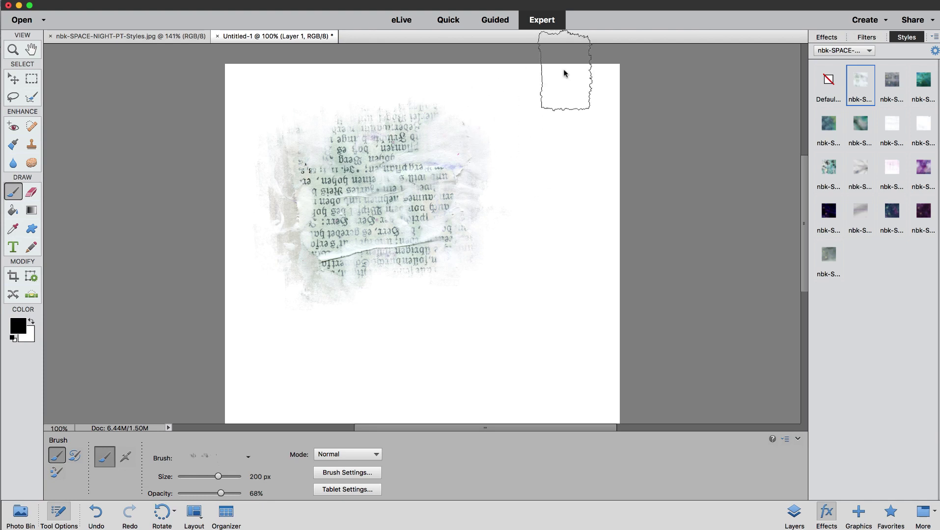
pyautogui.click(892, 83)
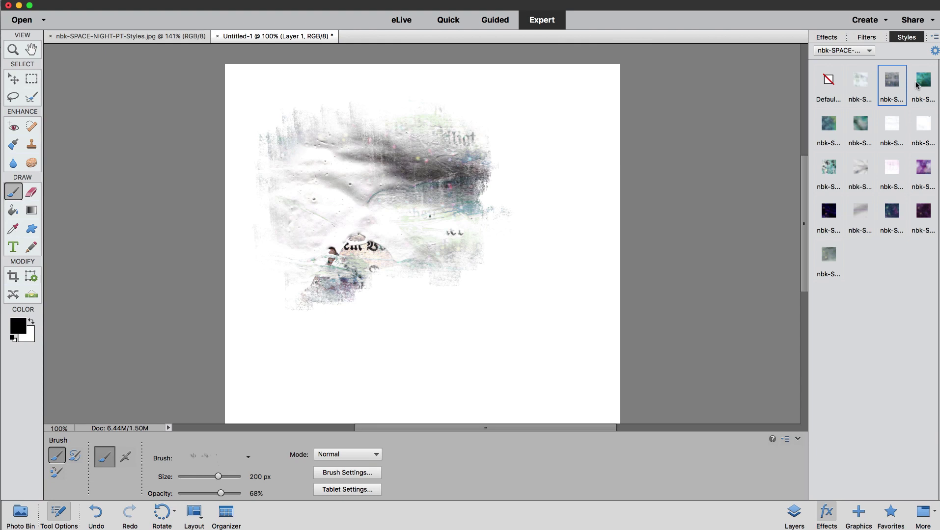
pyautogui.click(918, 86)
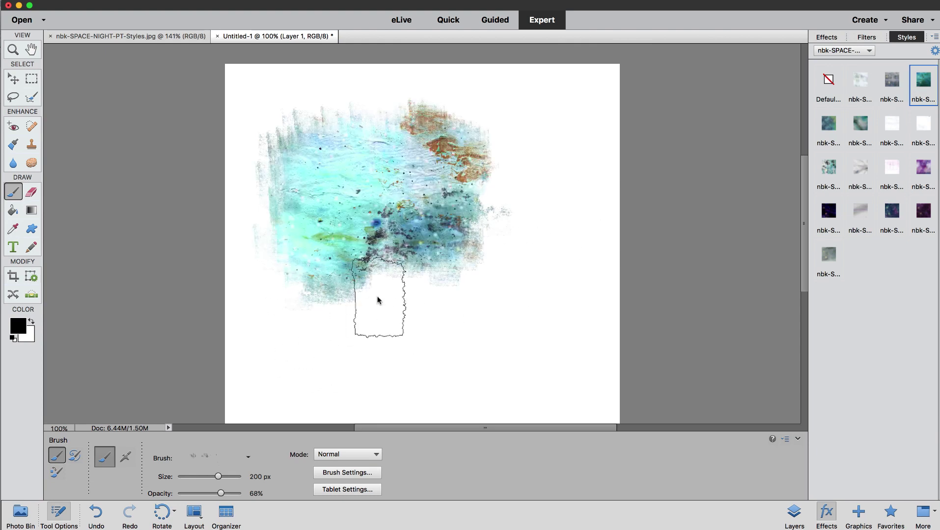
pyautogui.moveTo(356, 301)
pyautogui.mouseDown()
pyautogui.moveTo(419, 274)
pyautogui.moveTo(366, 272)
pyautogui.moveTo(386, 264)
pyautogui.moveTo(378, 278)
pyautogui.moveTo(443, 278)
pyautogui.moveTo(398, 309)
pyautogui.moveTo(465, 292)
pyautogui.moveTo(465, 270)
pyautogui.moveTo(507, 252)
pyautogui.moveTo(485, 232)
pyautogui.moveTo(494, 193)
pyautogui.moveTo(463, 208)
pyautogui.moveTo(487, 198)
pyautogui.moveTo(471, 267)
pyautogui.mouseUp()
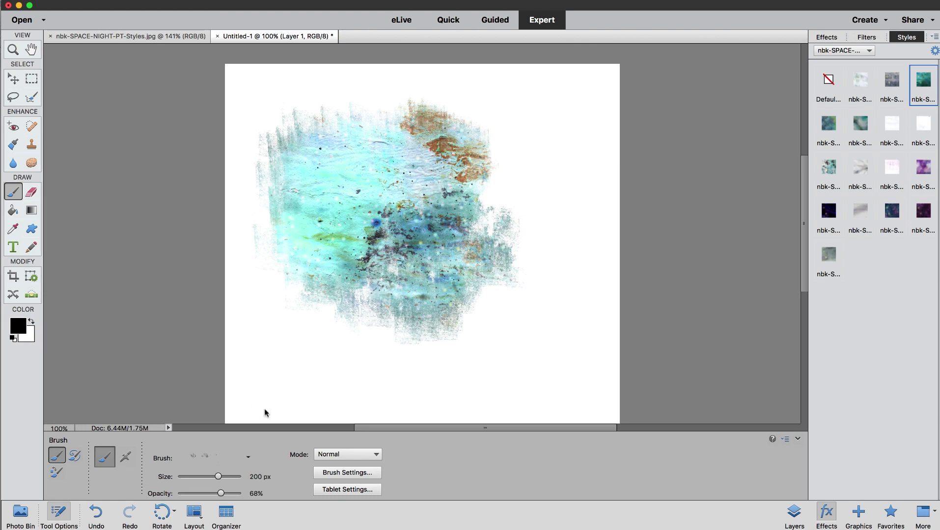
# Choose the 200 px rough brush tip and paint a large stroke at the blob's lower right
pyautogui.click(248, 458)
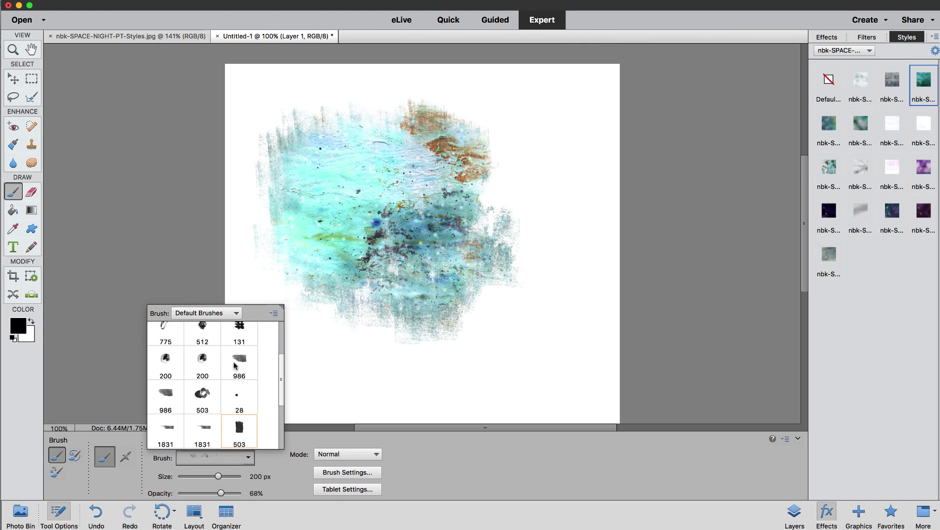
pyautogui.click(204, 361)
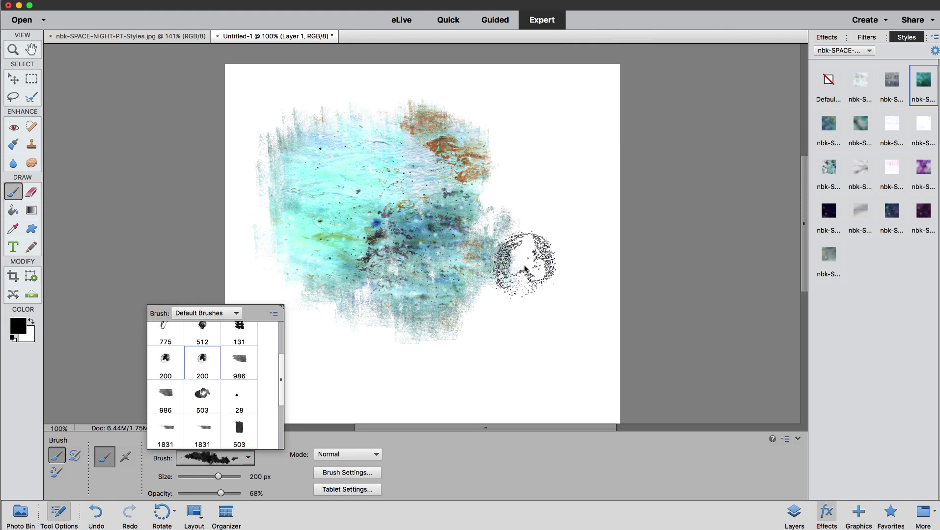
pyautogui.moveTo(524, 269)
pyautogui.mouseDown()
pyautogui.moveTo(472, 296)
pyautogui.moveTo(485, 310)
pyautogui.moveTo(516, 316)
pyautogui.moveTo(544, 305)
pyautogui.moveTo(529, 270)
pyautogui.mouseUp()
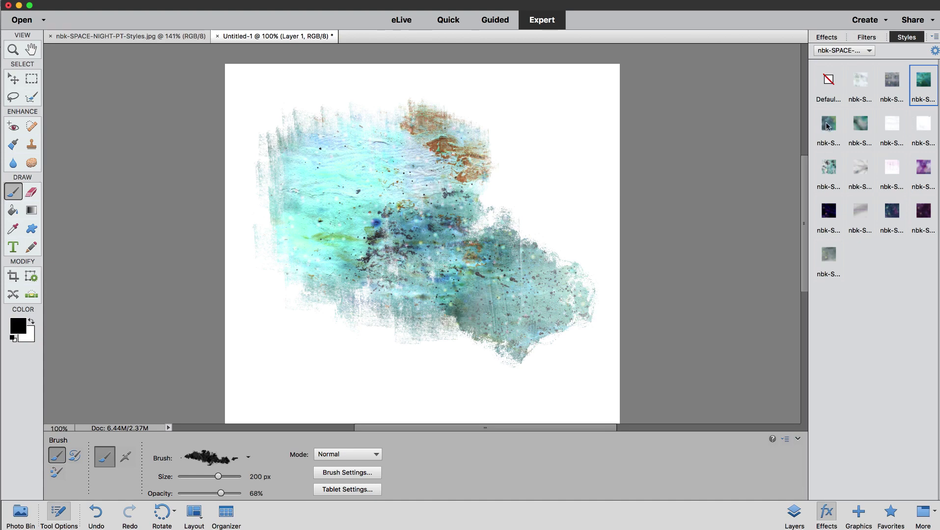
# Try the green and blue-grey, teal flower, and pale white textured styles on the blob
pyautogui.click(825, 126)
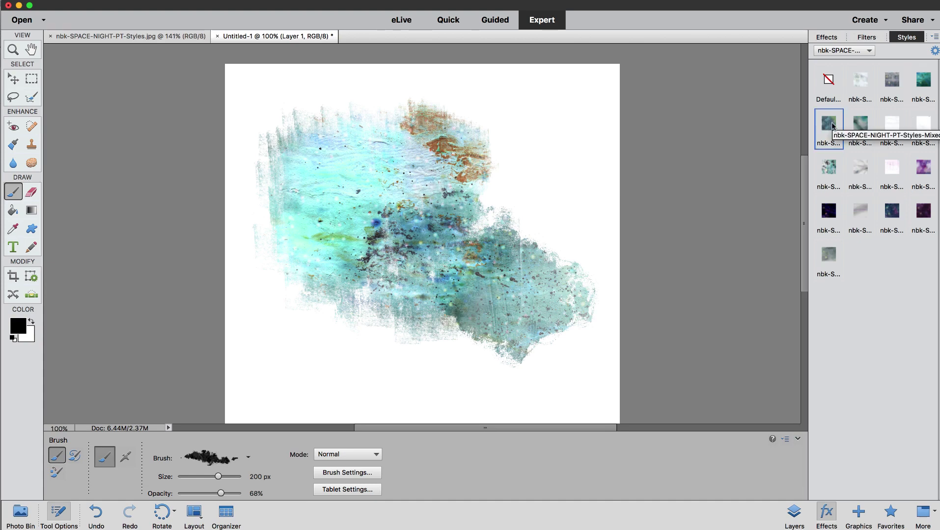
pyautogui.click(833, 126)
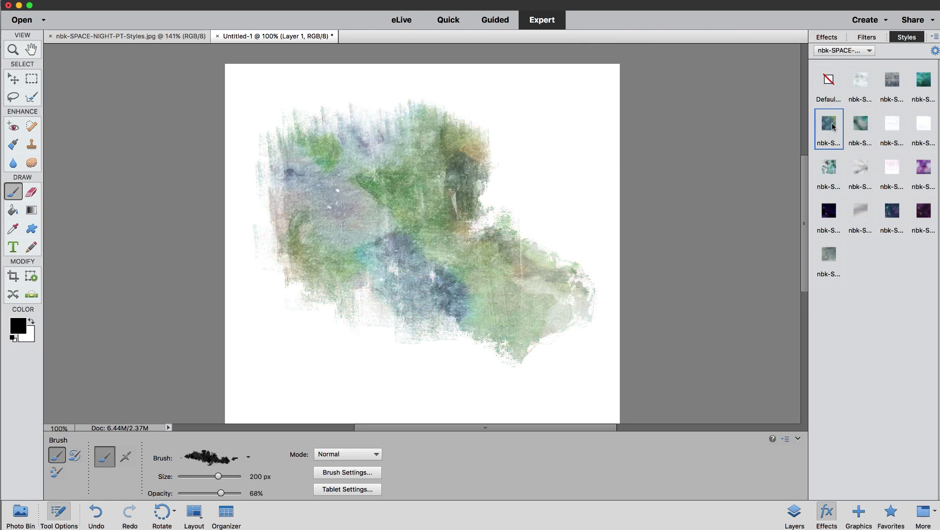
pyautogui.click(862, 127)
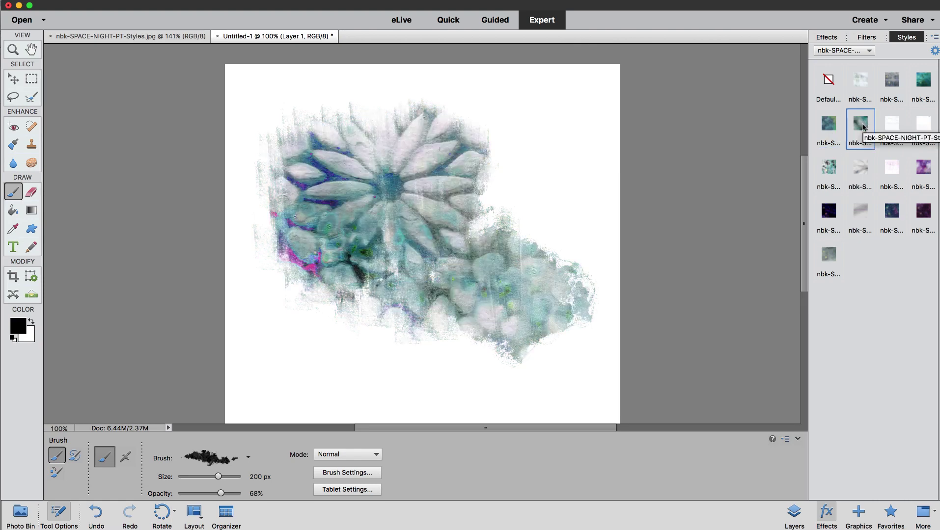
pyautogui.click(888, 123)
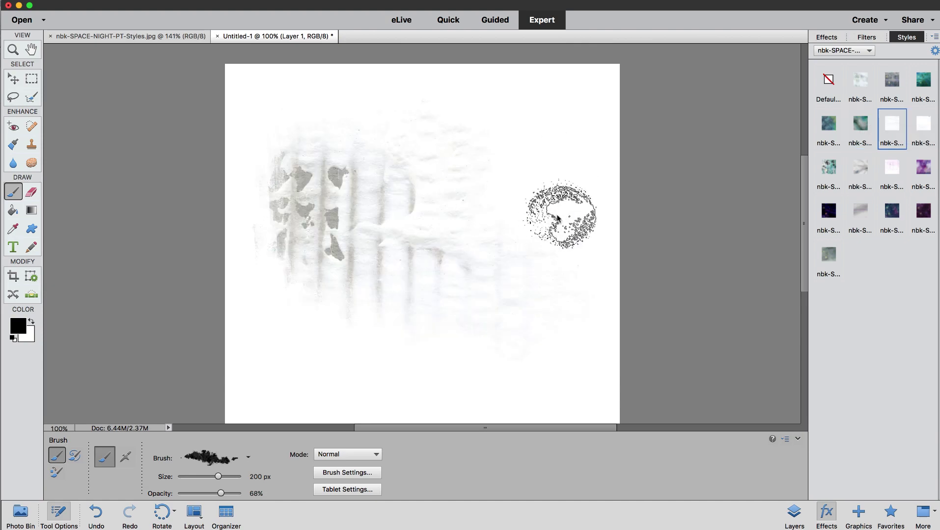
pyautogui.click(8, 77)
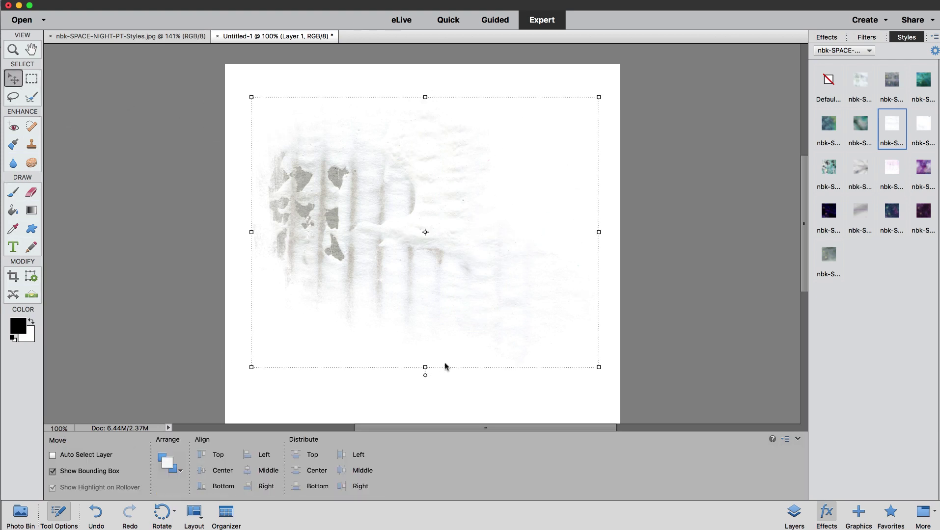
# Apply the remaining styles, from faint white through purple and magenta space, ending on green-grey
pyautogui.click(923, 129)
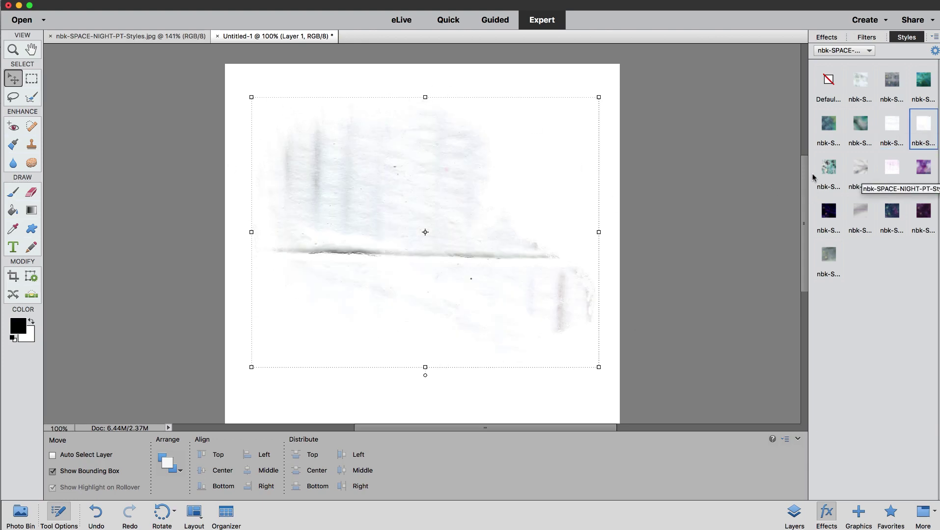
pyautogui.click(829, 168)
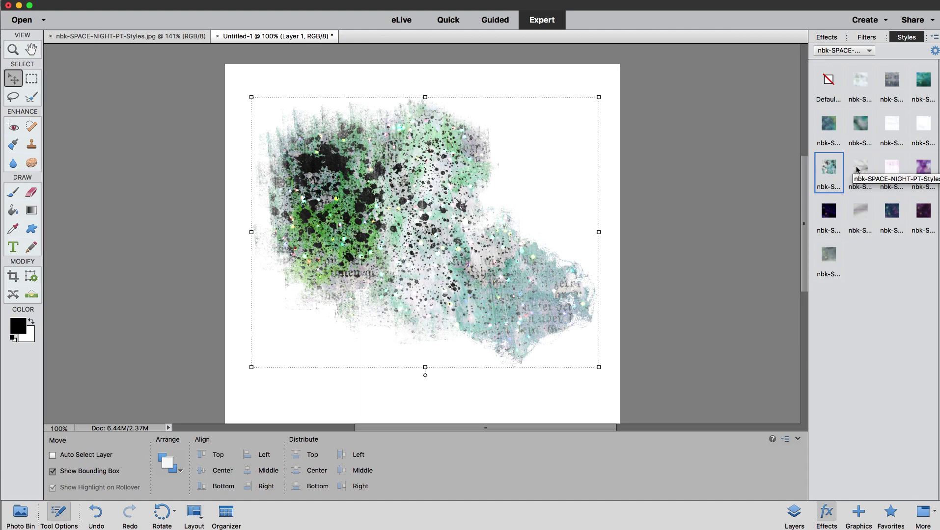
pyautogui.click(857, 170)
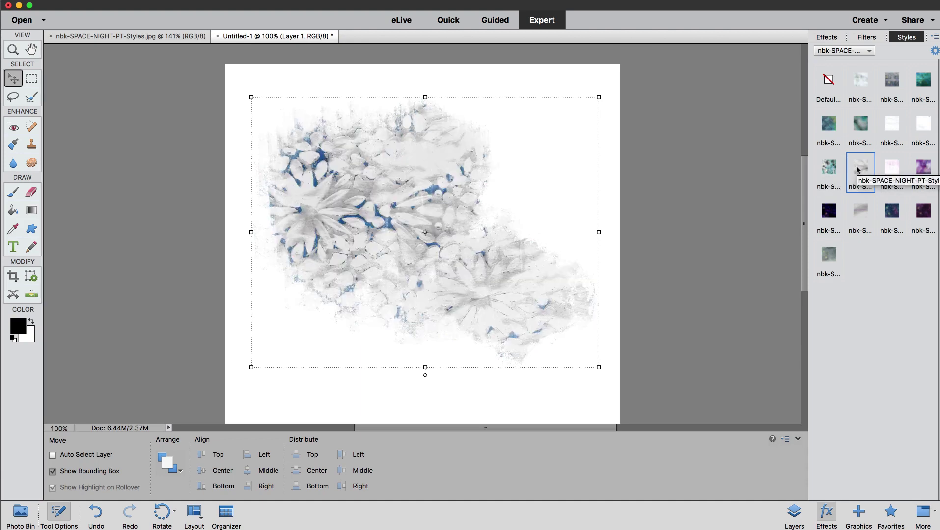
pyautogui.click(892, 170)
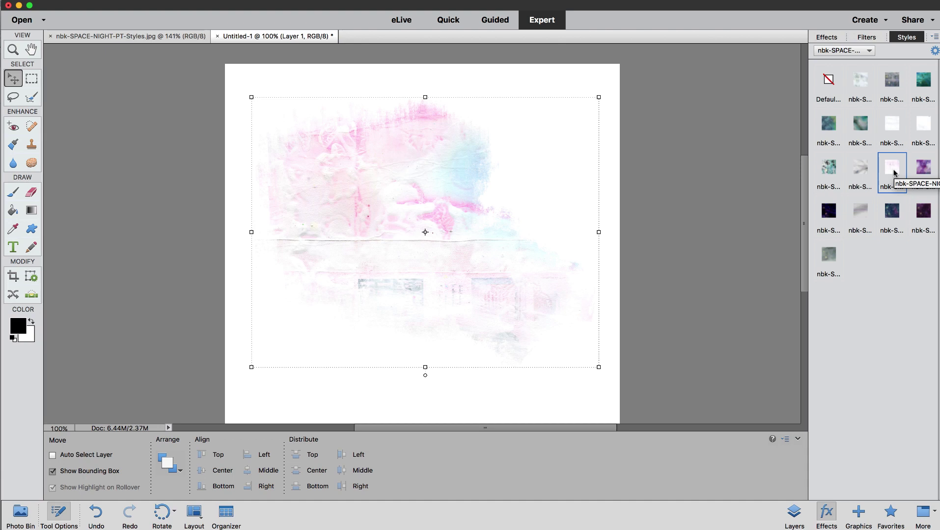
pyautogui.click(924, 170)
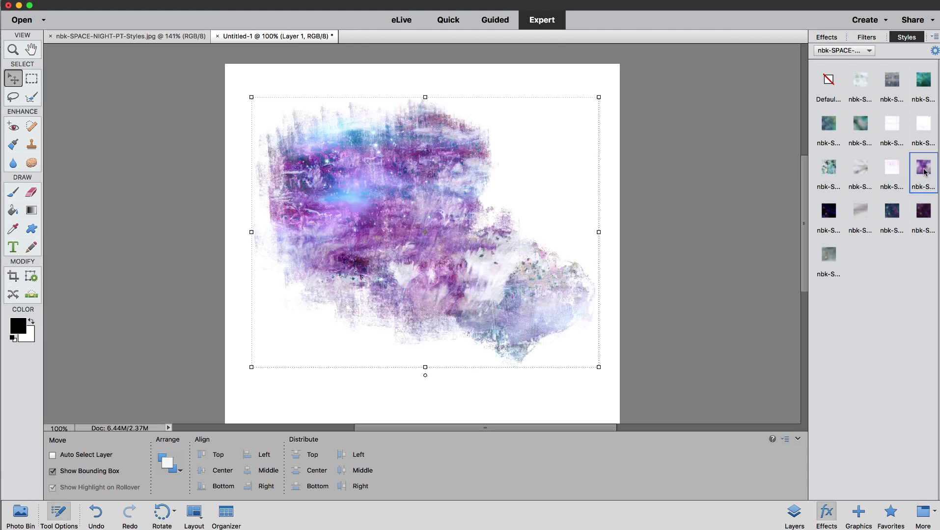
pyautogui.click(830, 215)
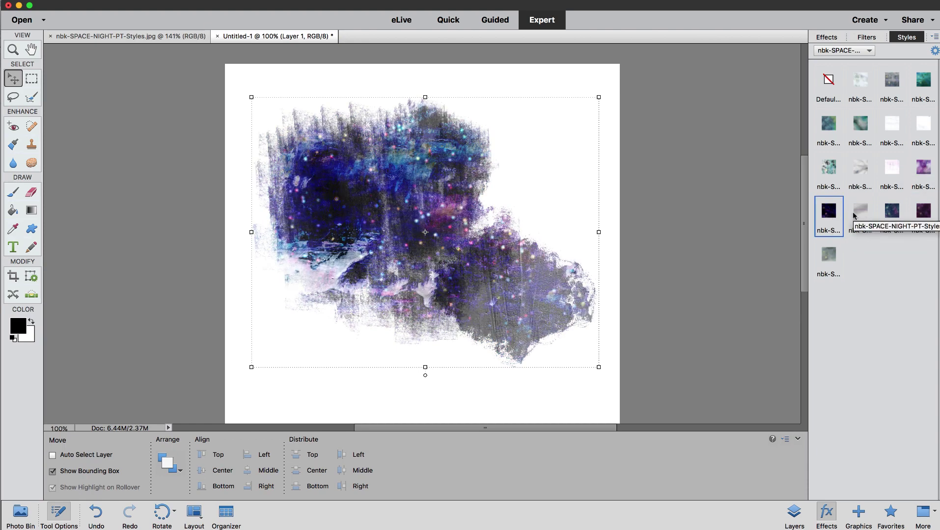
pyautogui.click(853, 215)
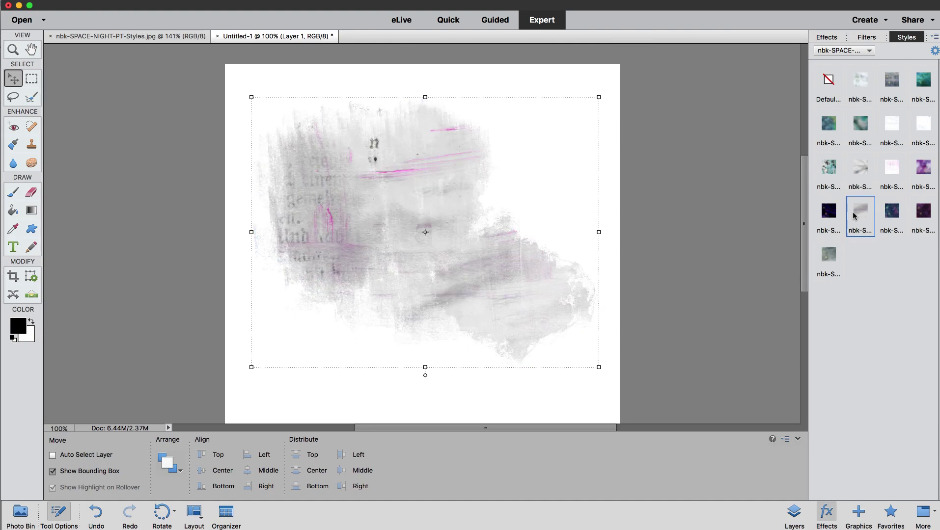
pyautogui.click(890, 213)
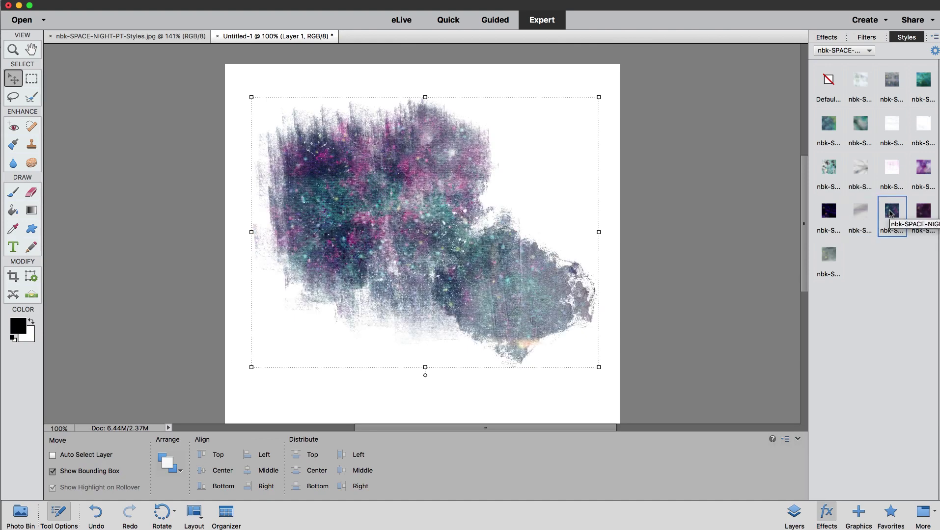
pyautogui.click(922, 211)
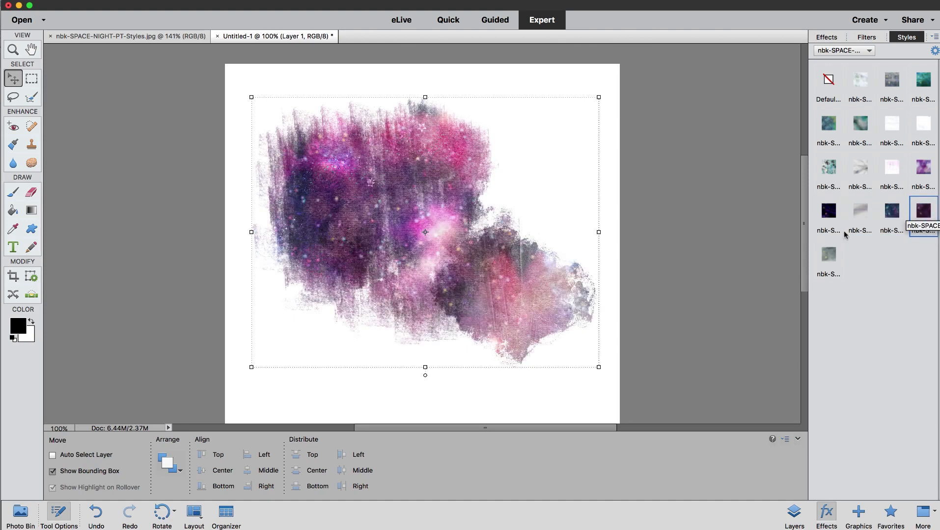
pyautogui.click(829, 253)
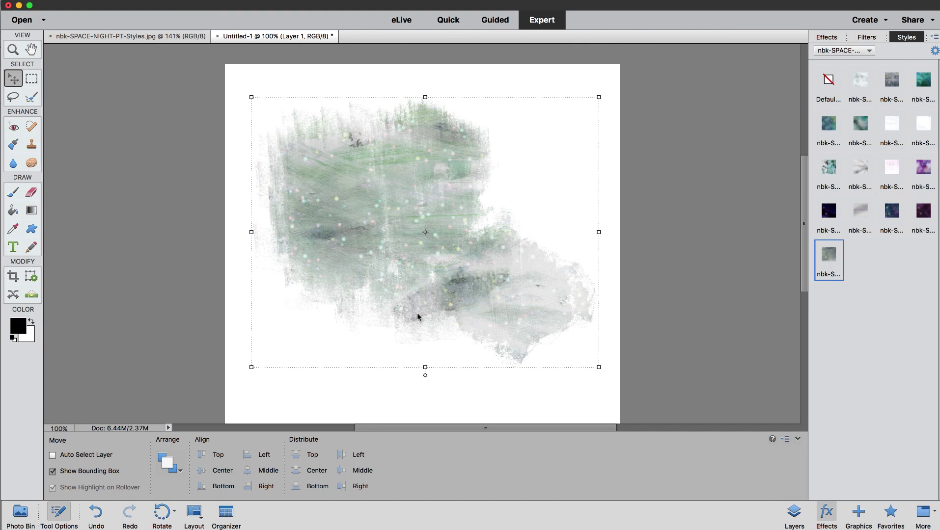
# Switch to the nbk-SPACE-NIGHT-PT-Styles.jpg preview image
pyautogui.click(123, 37)
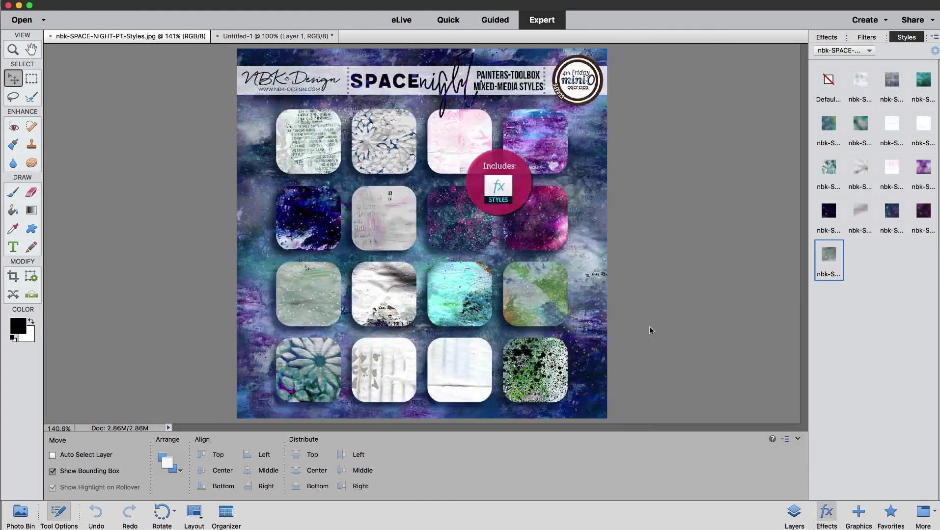